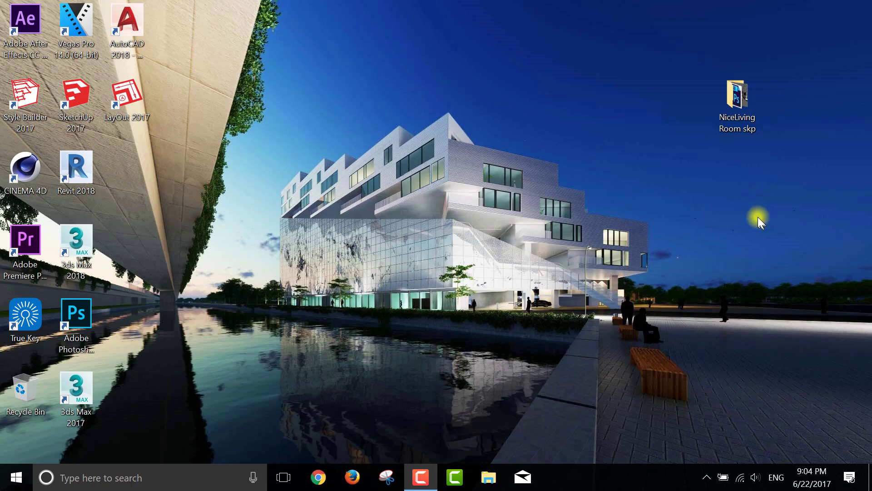
Locate Nice Living Room.skp in its folder, then close the folder and refresh the desktop.
double_click(743, 102)
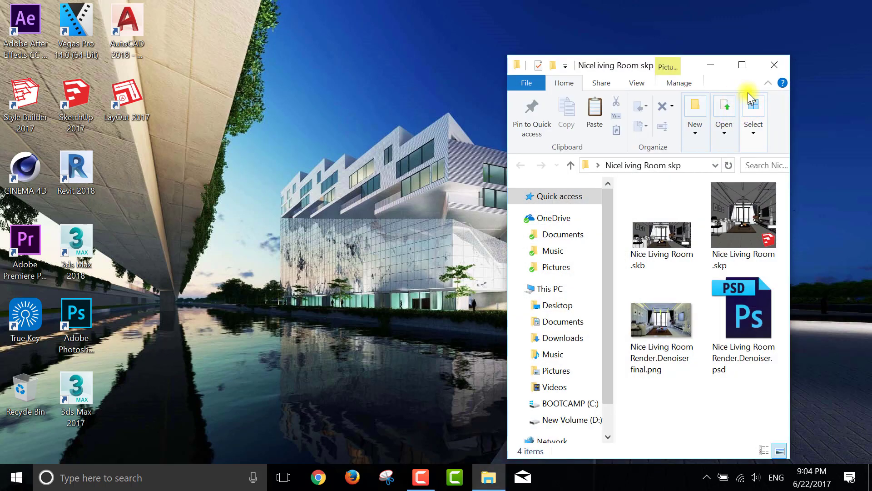
click(742, 65)
click(183, 138)
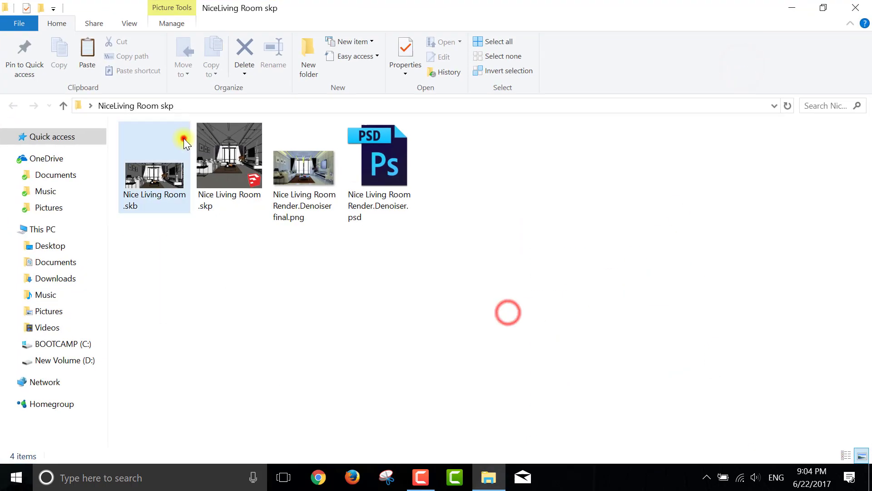
click(227, 154)
click(863, 5)
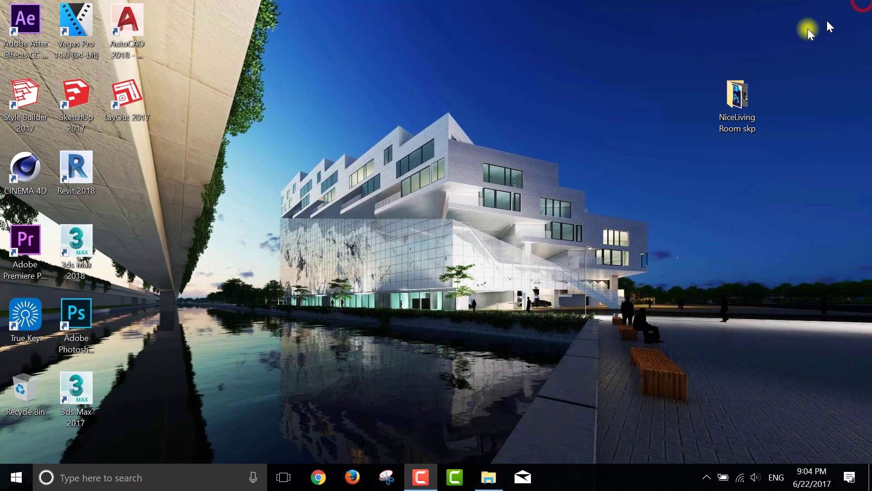
right_click(494, 79)
click(534, 139)
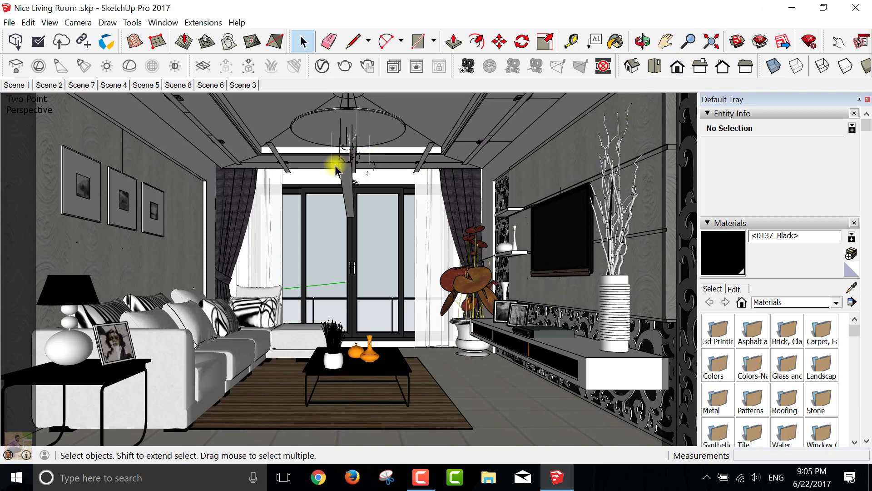
Zoom out and pan to frame the room, then bring up the V-Ray Asset Editor.
click(684, 40)
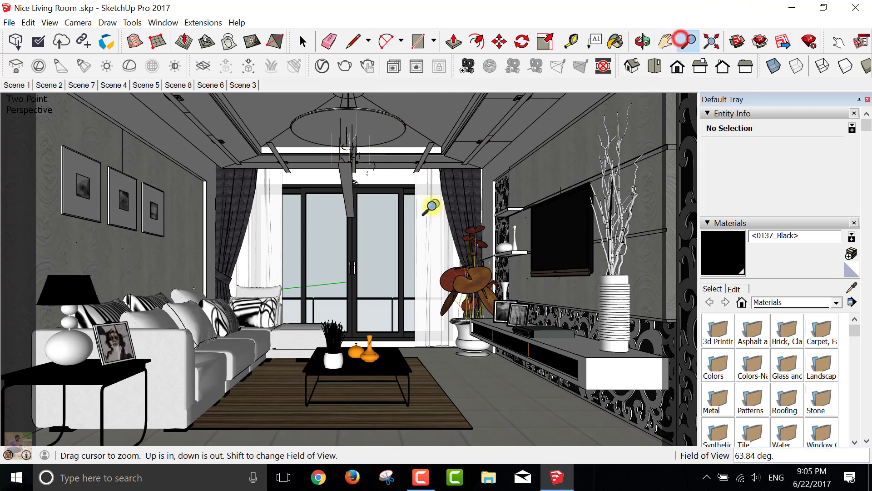
mouse_move(431, 207)
mouse_down()
mouse_move(418, 219)
mouse_move(426, 234)
mouse_up()
click(658, 43)
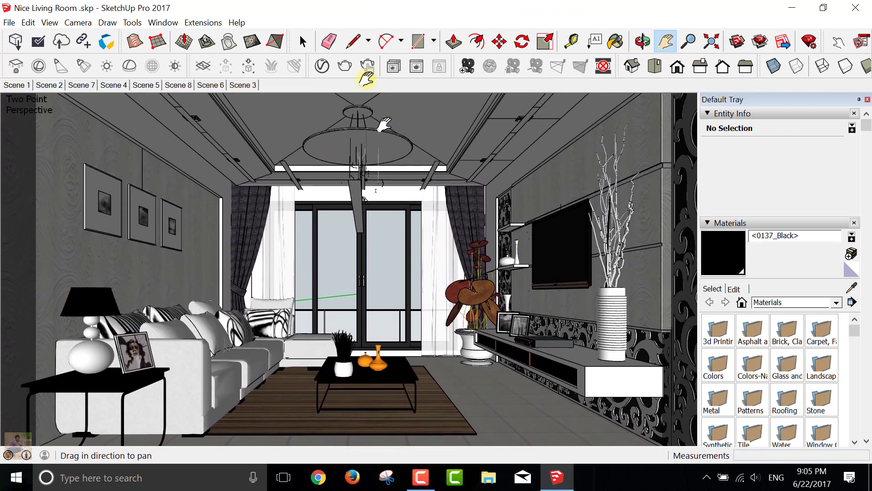
click(323, 67)
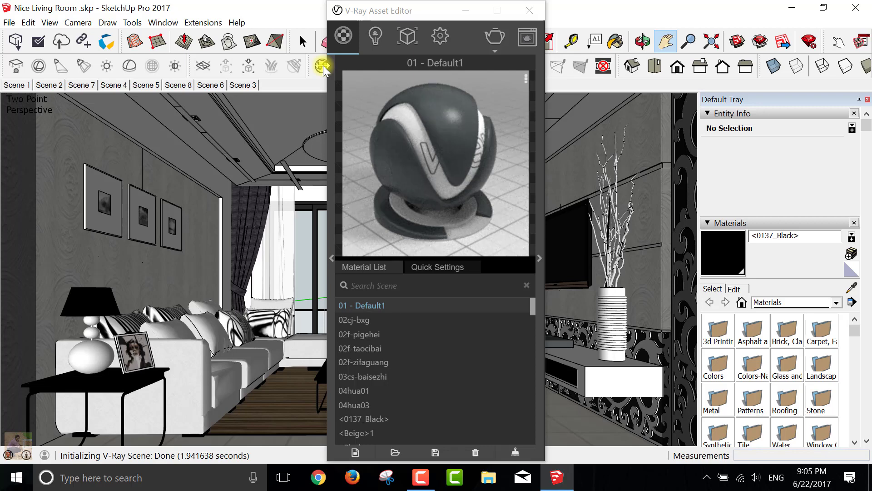
Review the LightOmni and LightRectangle light settings in V-Ray's Lights list.
click(375, 36)
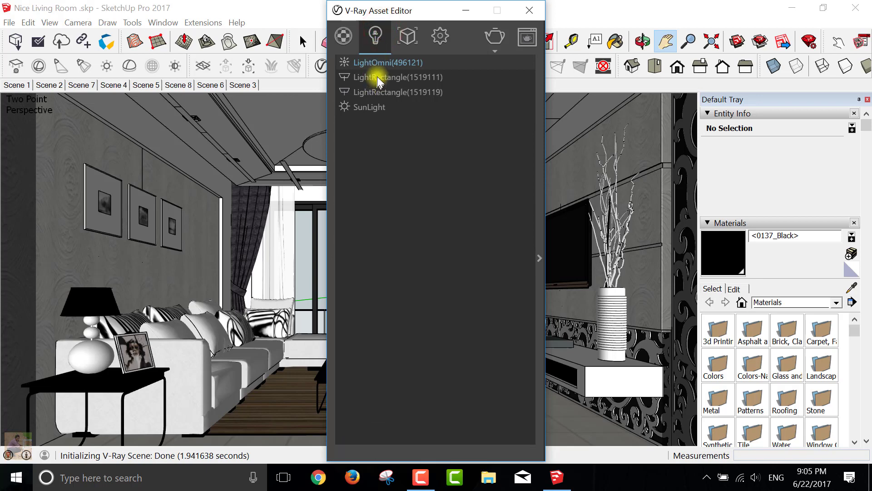
click(381, 63)
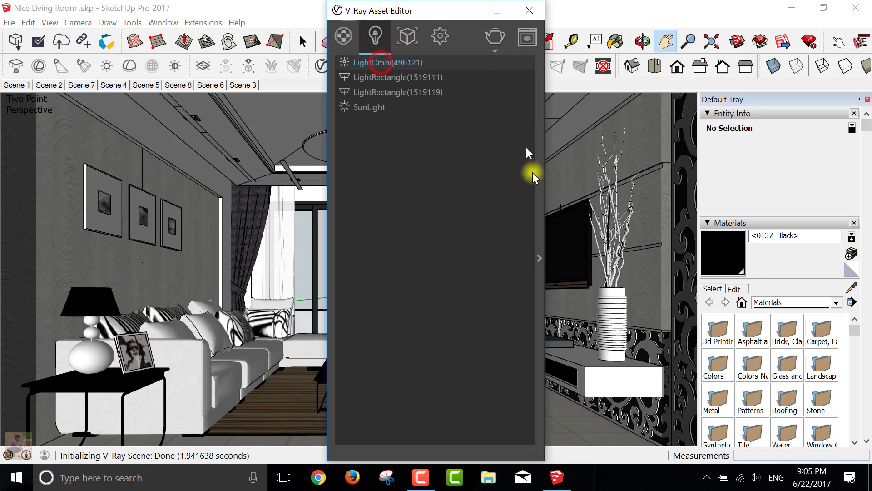
click(540, 258)
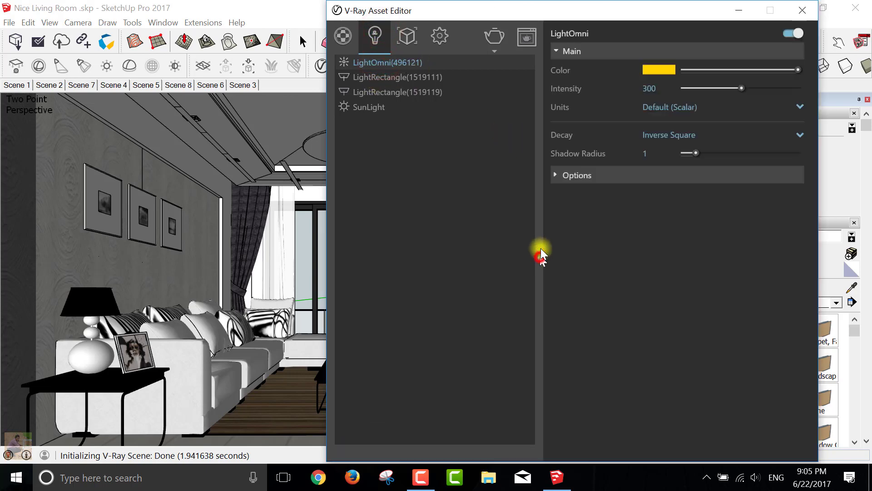
click(364, 77)
Expand Render Output, Save Image, Environment and Environment Overrides in V-Ray Settings.
click(437, 36)
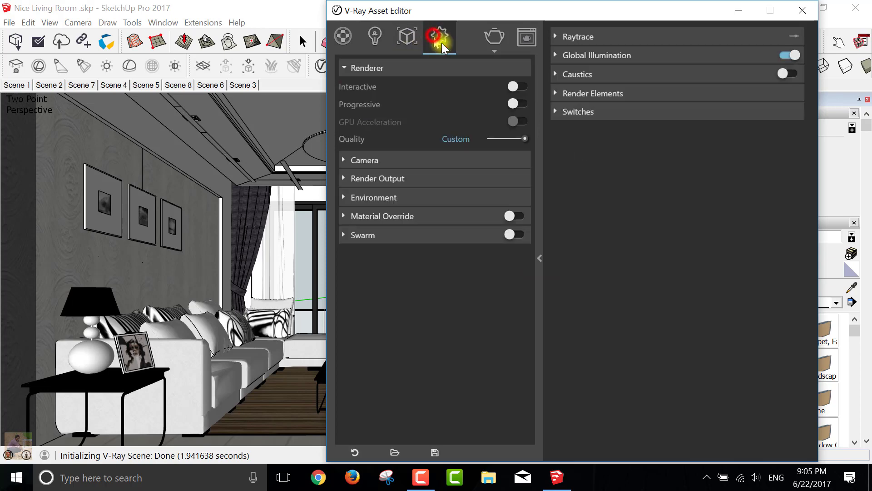
click(384, 178)
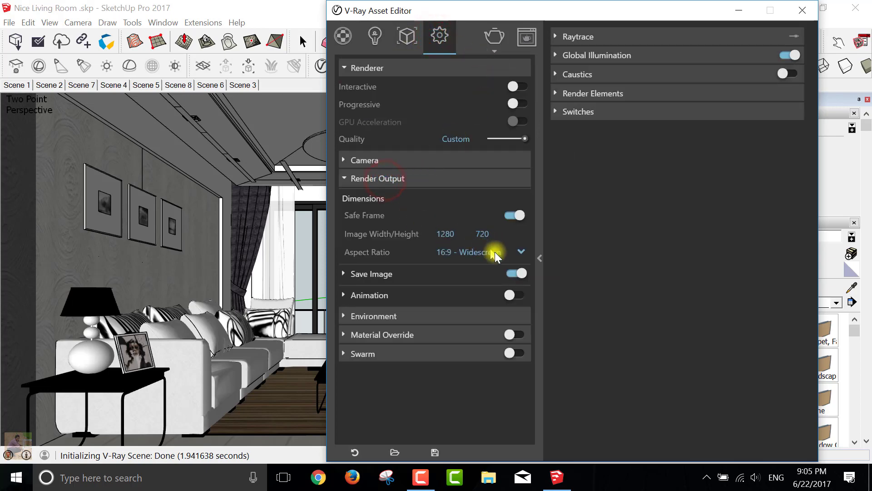
click(380, 274)
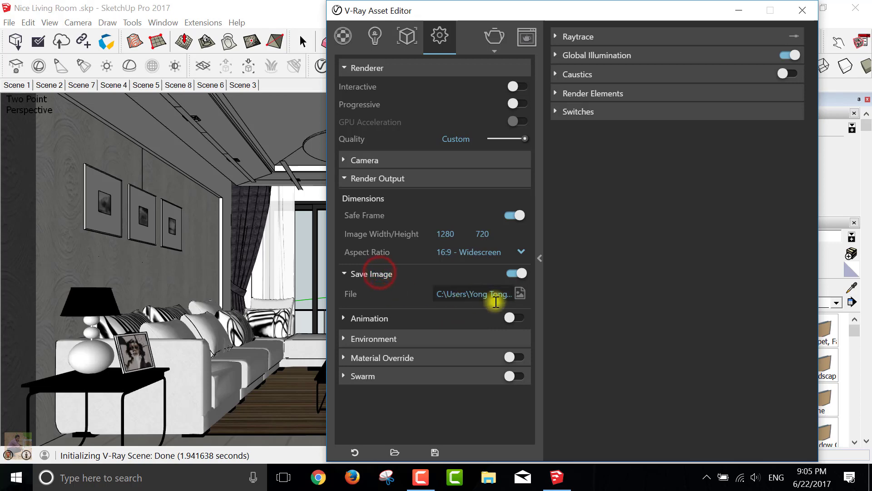
click(380, 339)
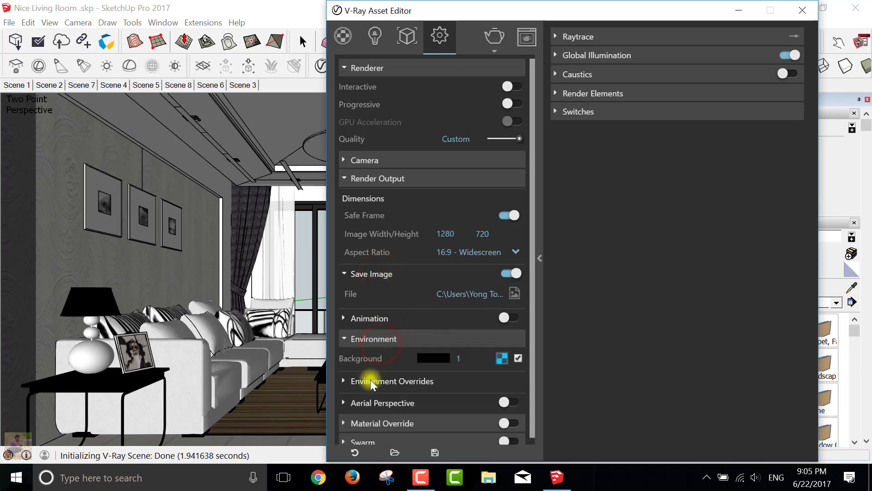
click(372, 381)
click(393, 428)
scroll(452, 364, down, 3)
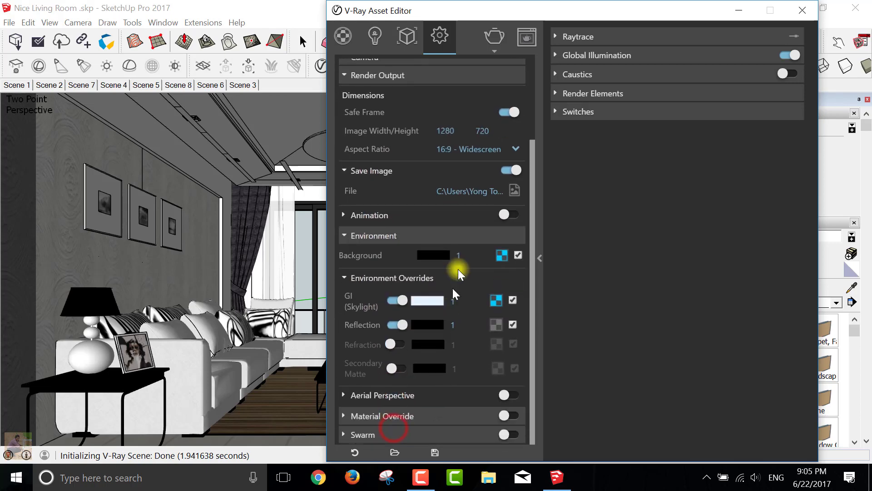
click(540, 258)
Keep Irradiance map for primary and Light cache for secondary Global Illumination rays.
click(539, 258)
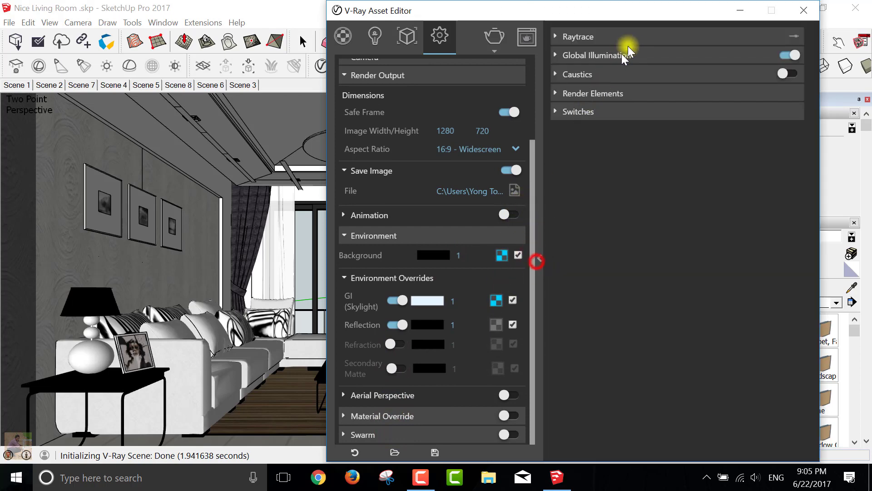
click(616, 56)
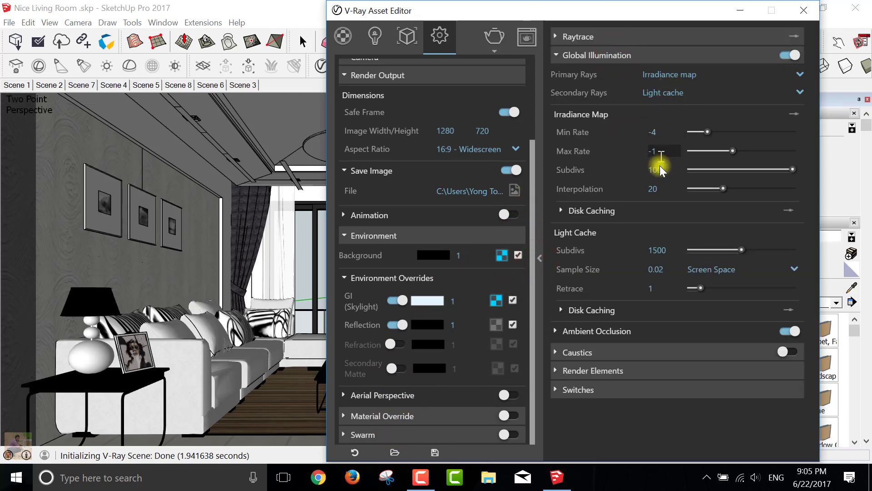
click(658, 69)
click(664, 91)
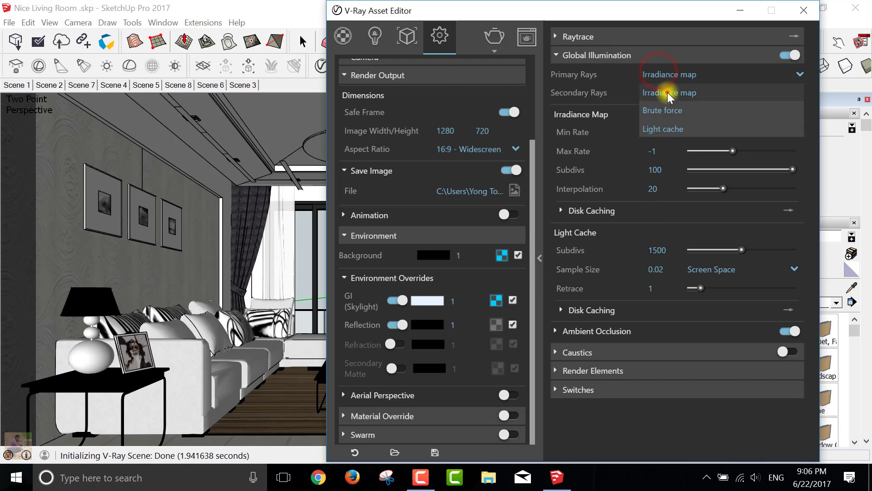
click(663, 90)
click(669, 150)
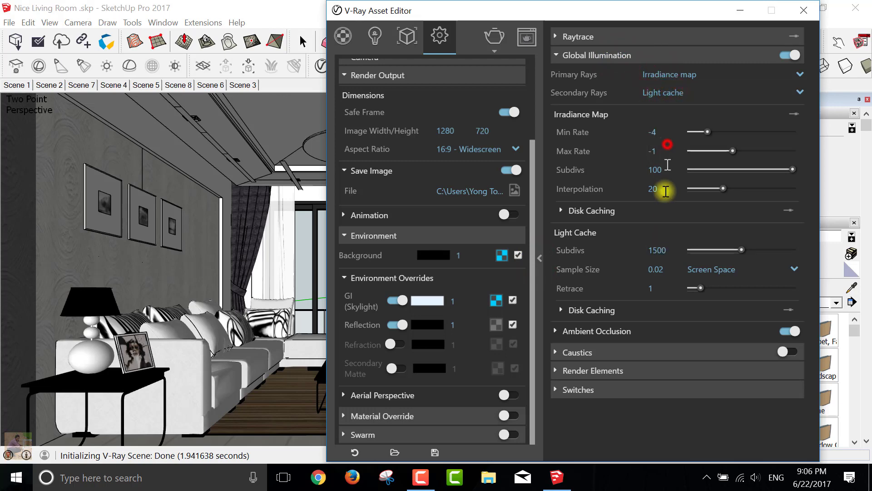
Set Light Cache Subdivs to 1000, reveal the Denoiser render element, and start rendering.
click(661, 251)
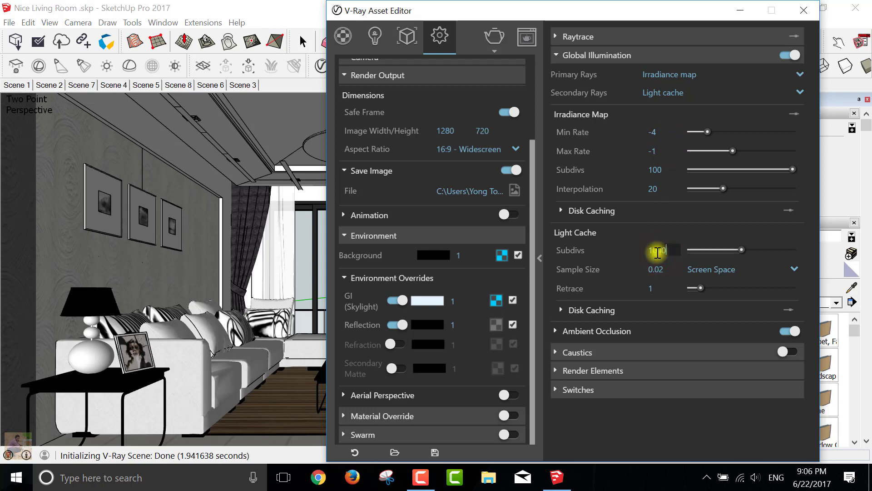
key(Return)
click(612, 370)
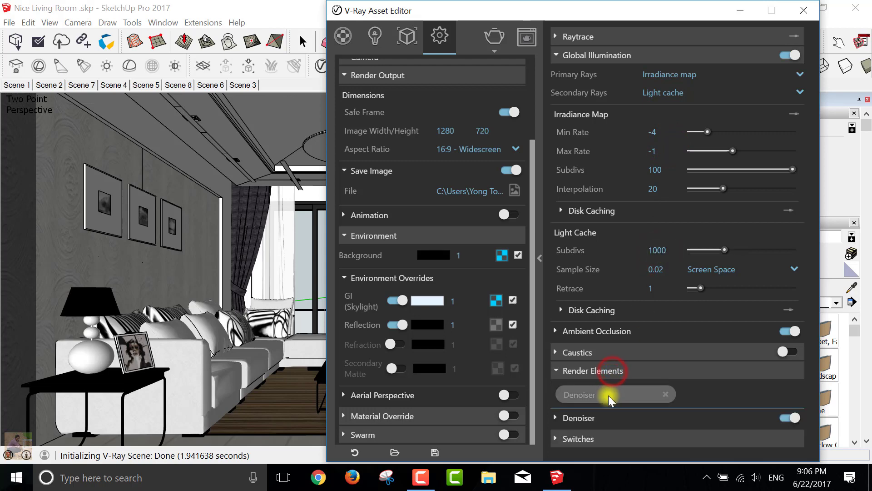
click(624, 5)
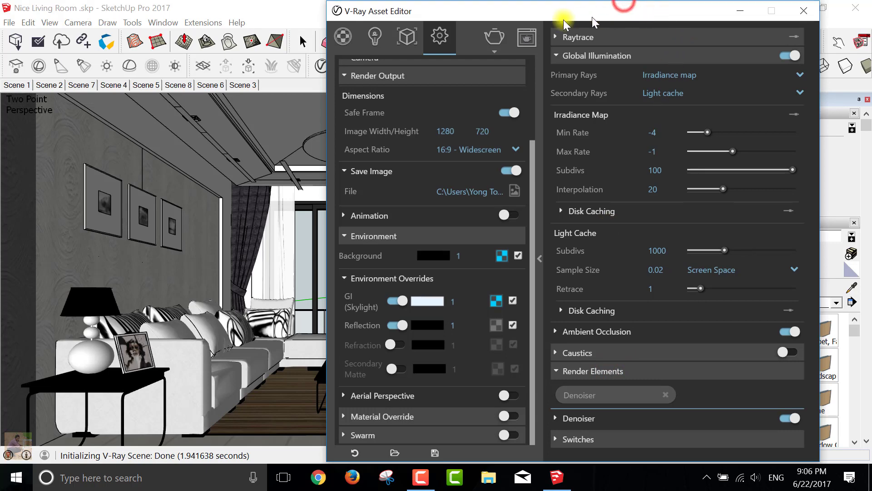
click(496, 36)
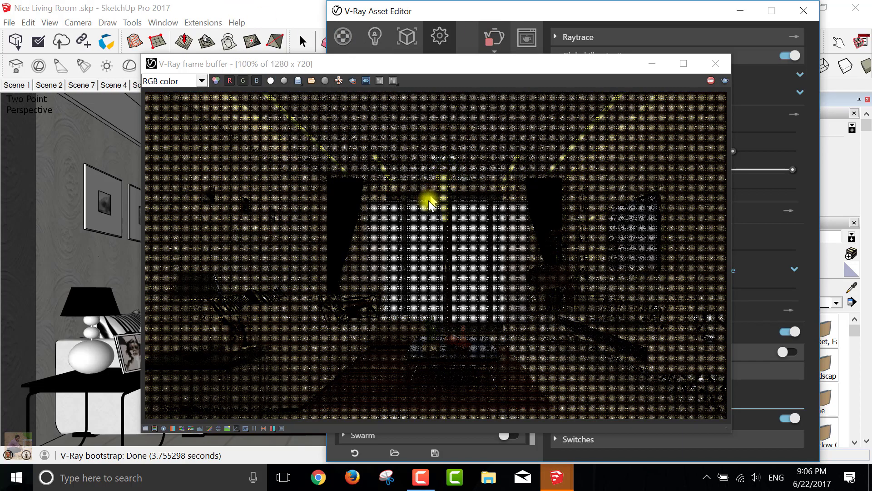
Inspect the dark, grainy render in the frame buffer, then close it.
scroll(600, 187, up, 2)
scroll(349, 181, down, 2)
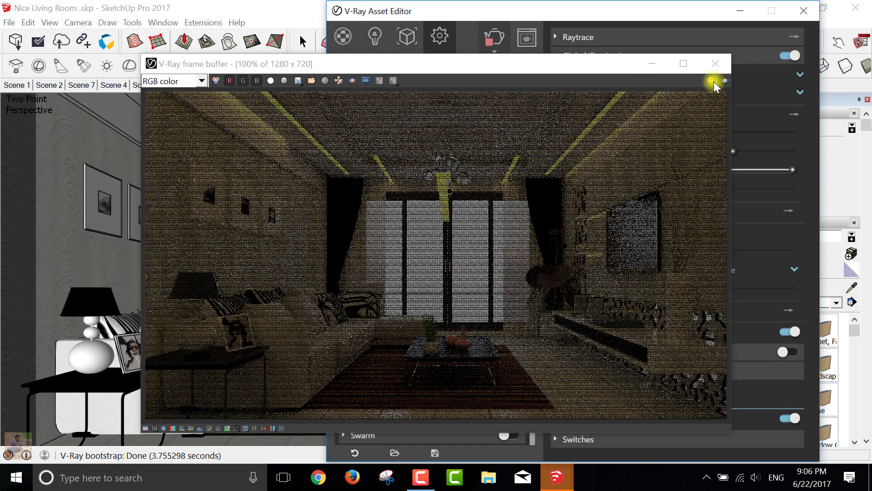
click(716, 64)
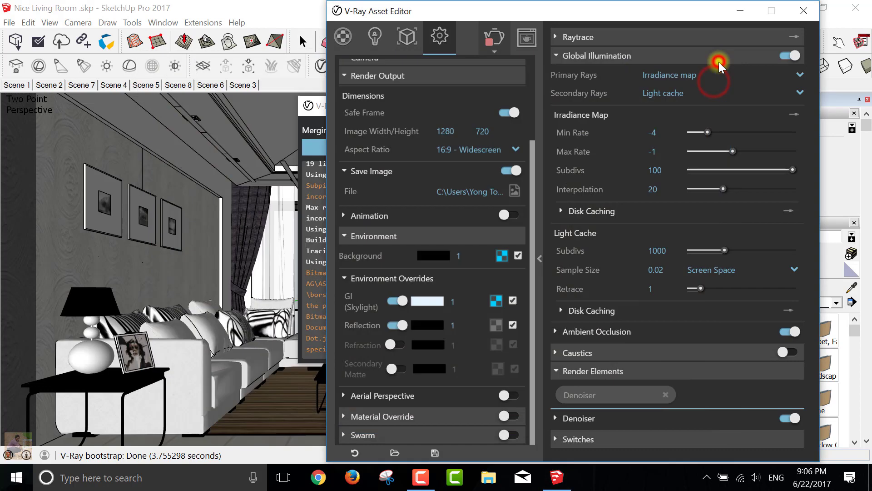
Raise the omni light's colour luminance to near-white.
click(377, 36)
click(384, 63)
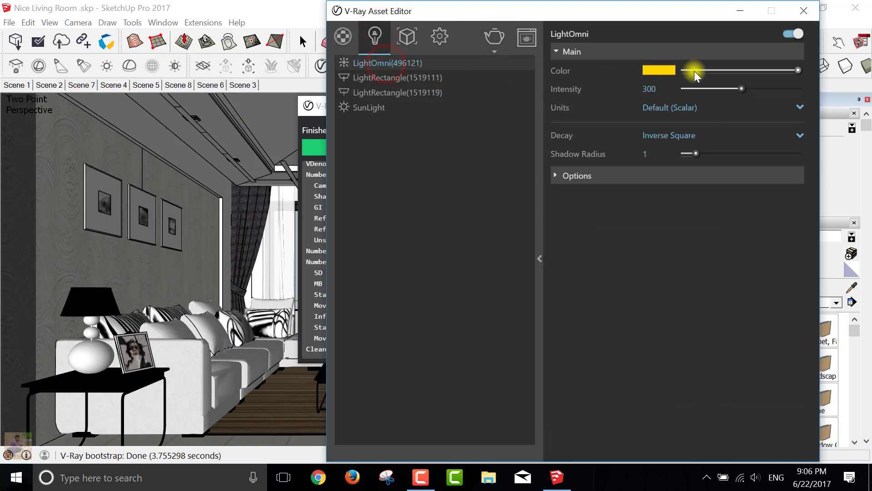
click(659, 71)
drag(629, 91, 629, 53)
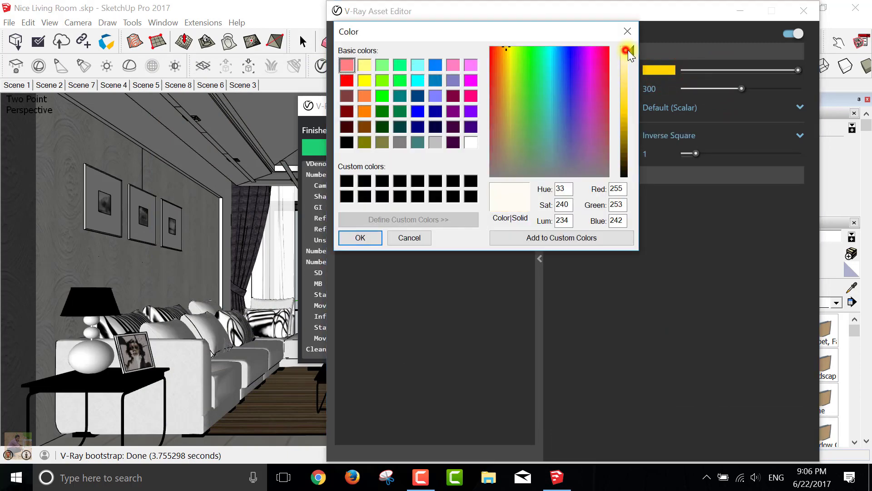
click(358, 238)
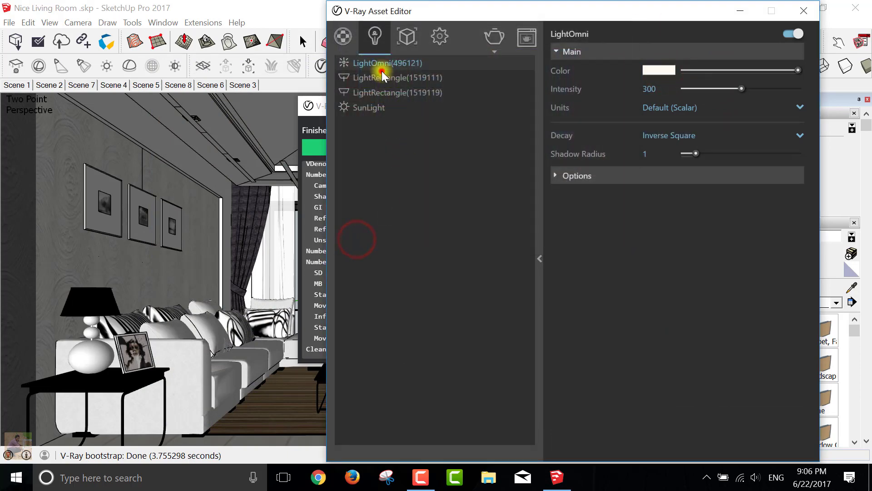
Make the first rectangle light's colour near-white.
click(384, 77)
click(658, 71)
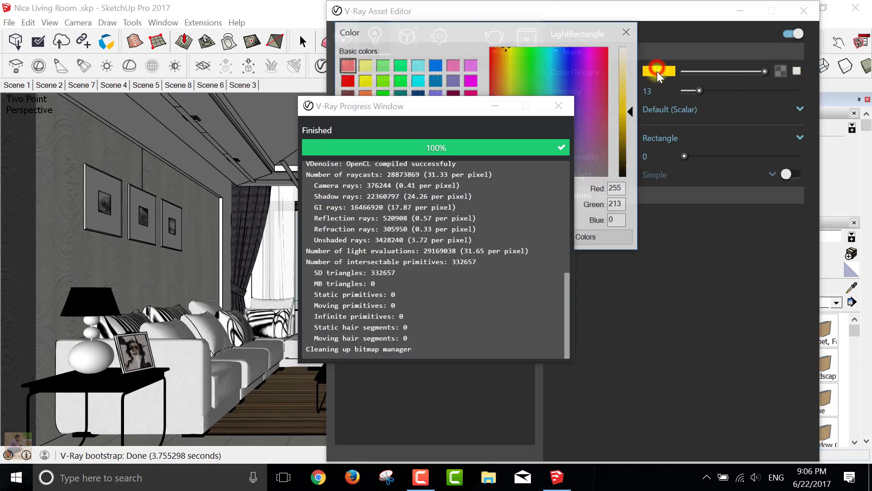
click(628, 51)
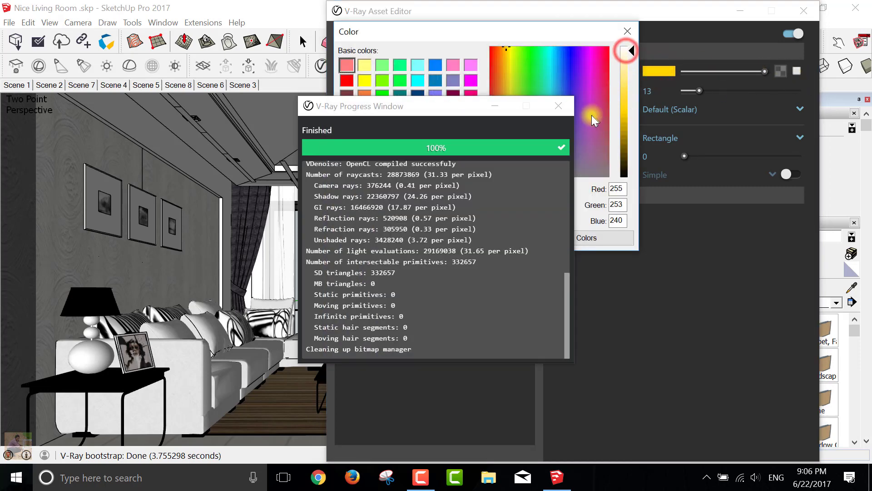
click(566, 106)
click(370, 235)
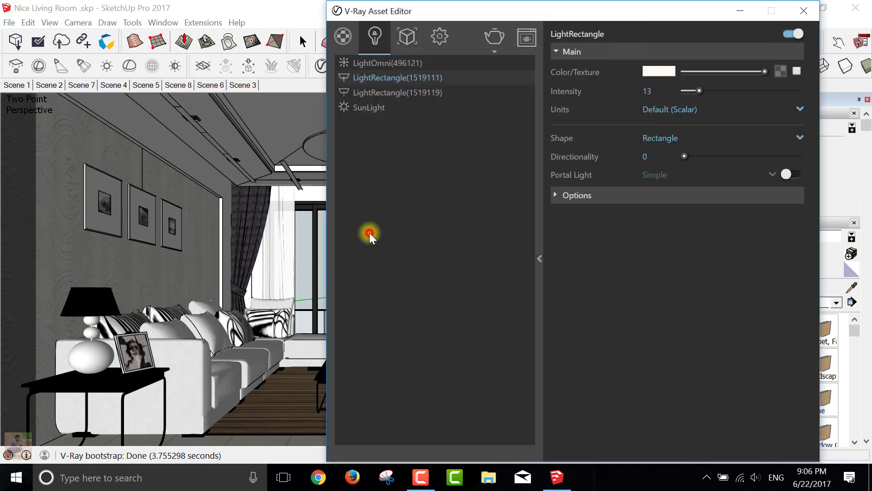
Make the second rectangle light near-white, then view the SunLight settings.
click(389, 94)
click(654, 71)
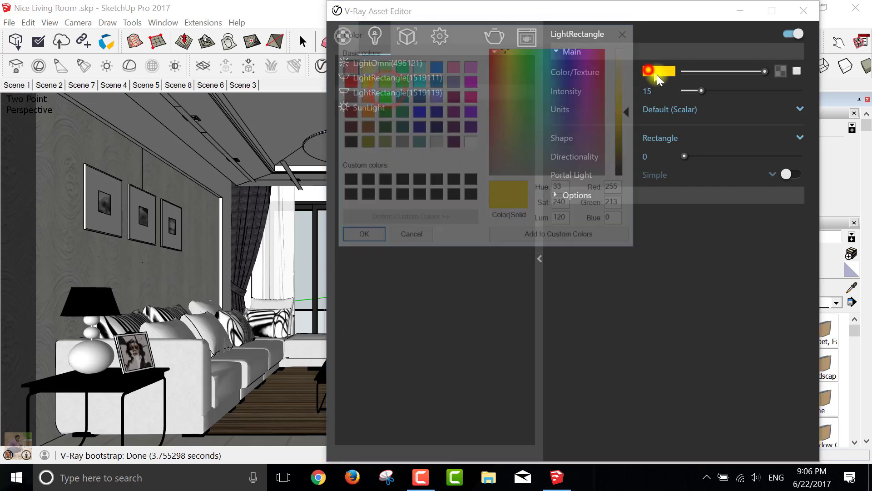
click(626, 51)
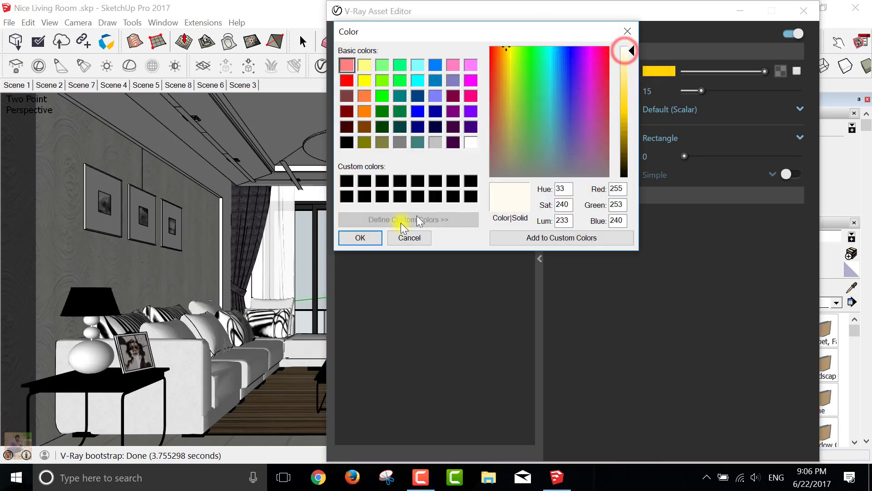
click(358, 236)
click(368, 113)
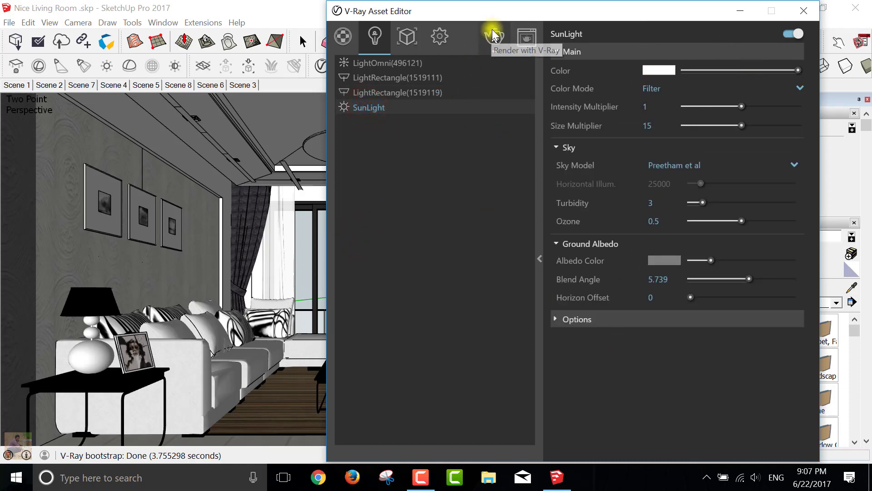
Move the V-Ray settings window aside, then show the desktop and refresh it.
drag(489, 10, 400, 13)
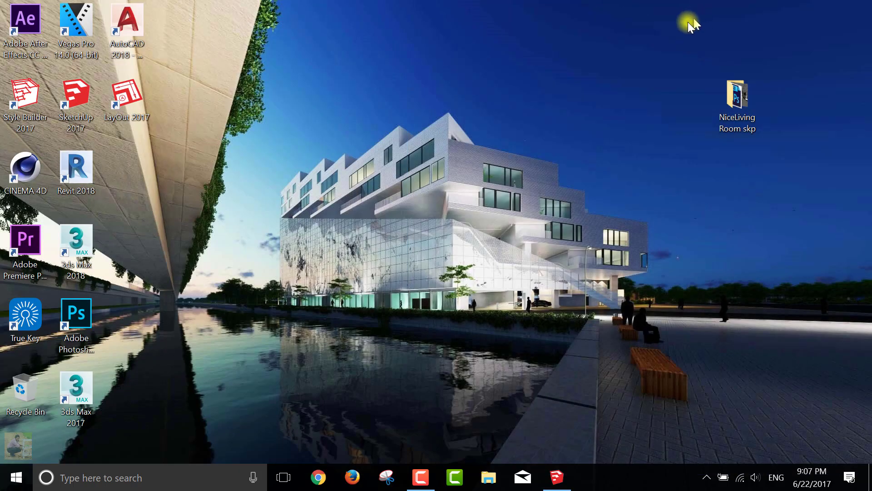
click(557, 464)
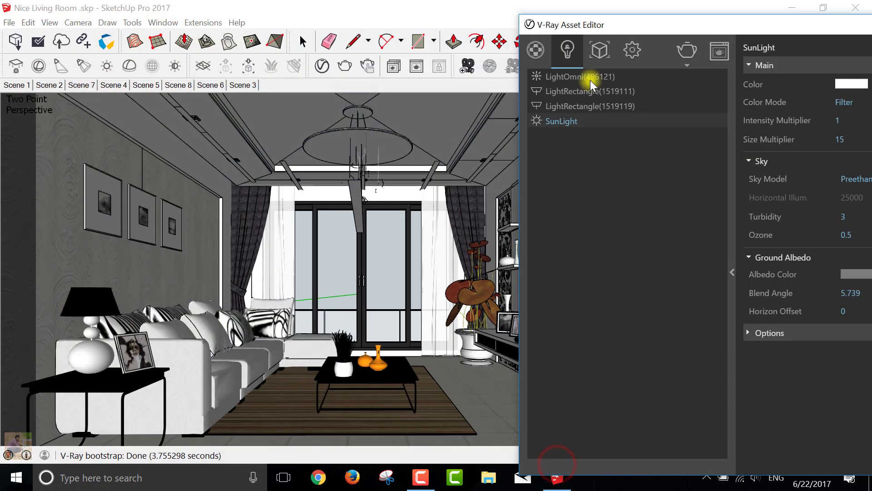
mouse_move(582, 27)
mouse_down()
mouse_move(710, 259)
mouse_move(595, 51)
mouse_move(426, 11)
mouse_up()
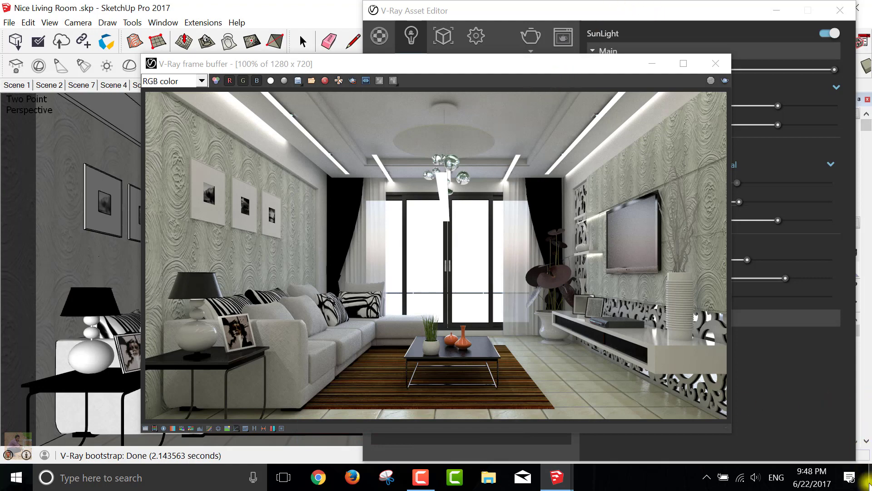
click(870, 479)
right_click(246, 179)
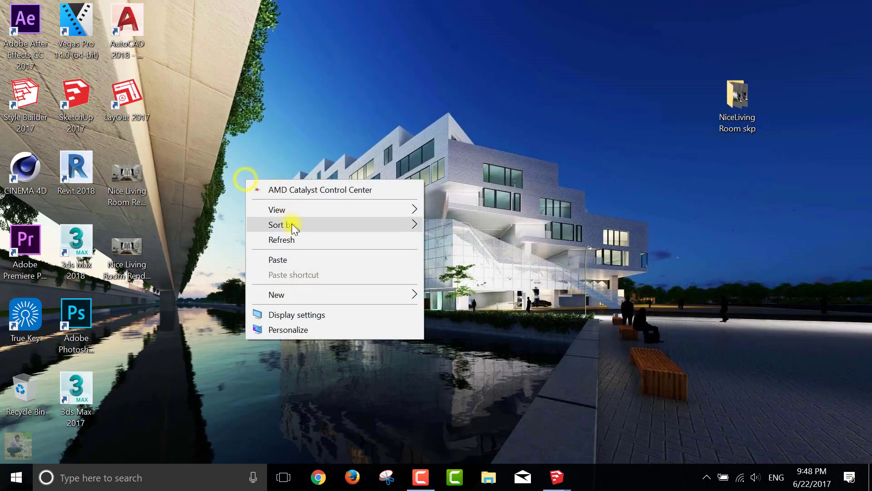
click(292, 239)
double_click(123, 251)
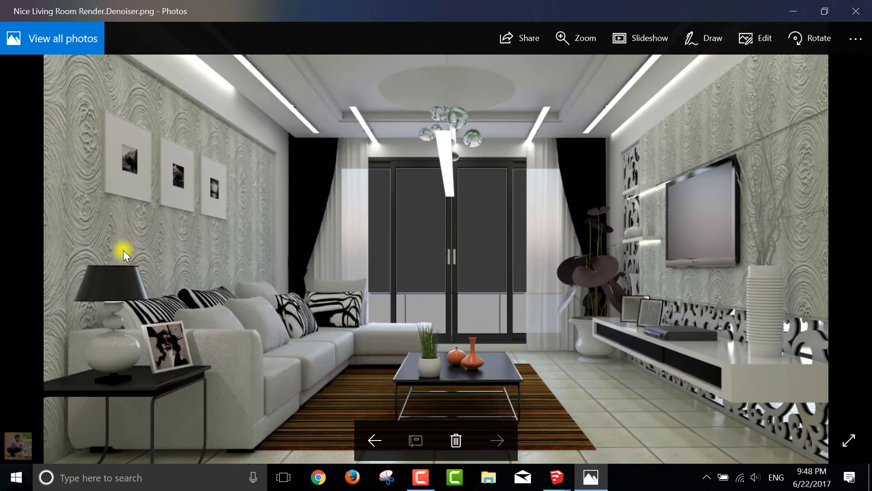
double_click(429, 213)
double_click(411, 220)
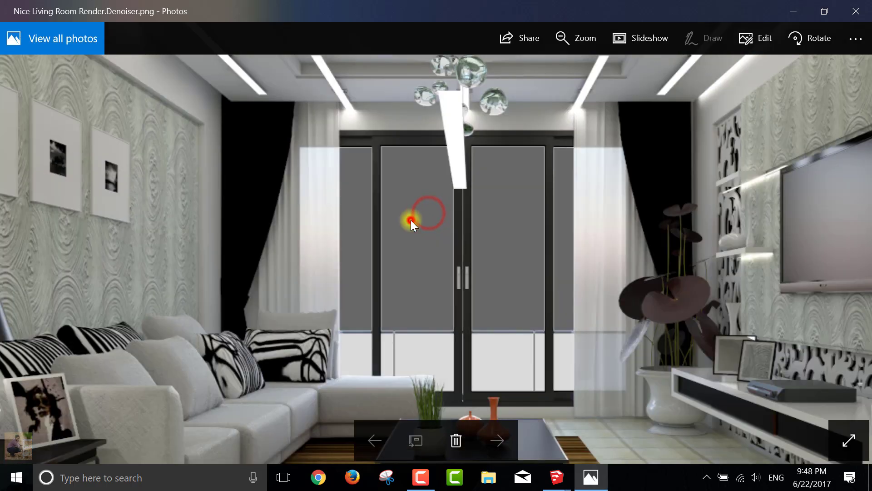
click(868, 6)
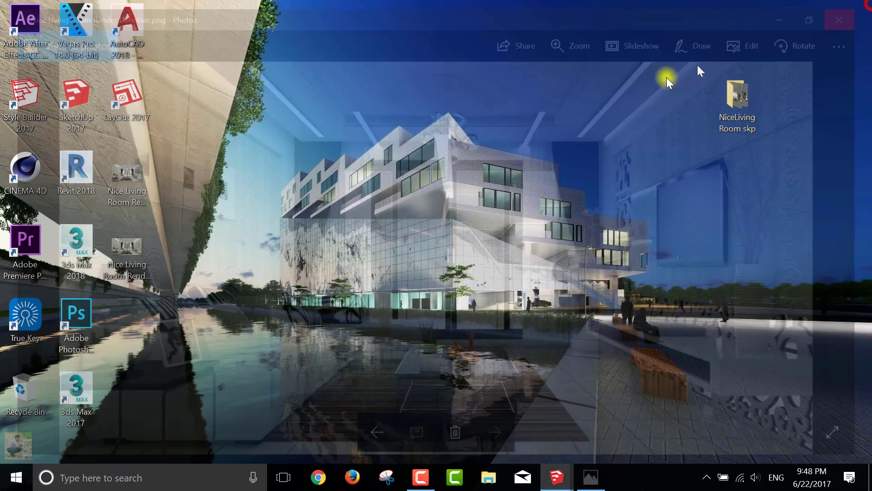
Launch Photoshop and try opening Nice Living Room Render.Denoiser.png, dismissing the invalid-document error.
double_click(86, 311)
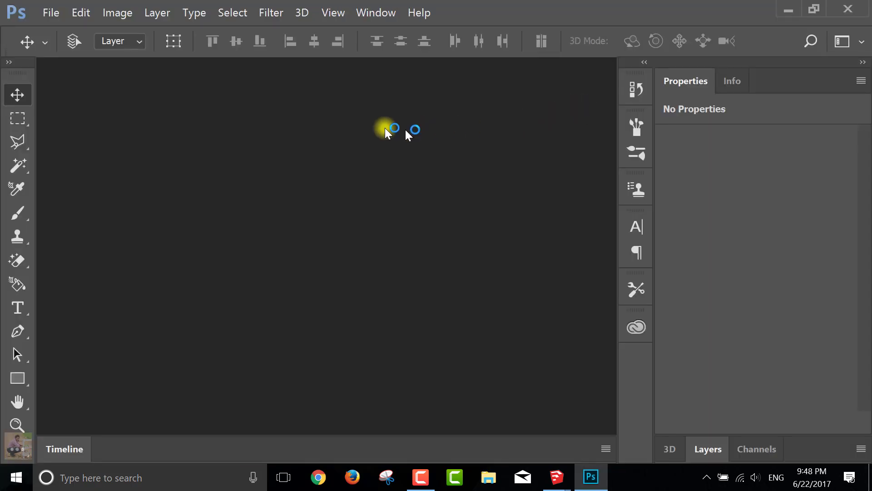
click(51, 13)
click(71, 66)
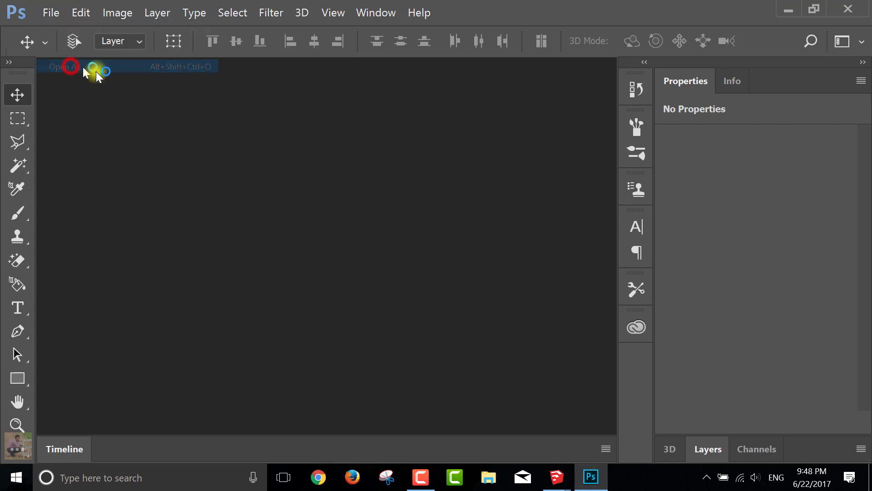
click(49, 129)
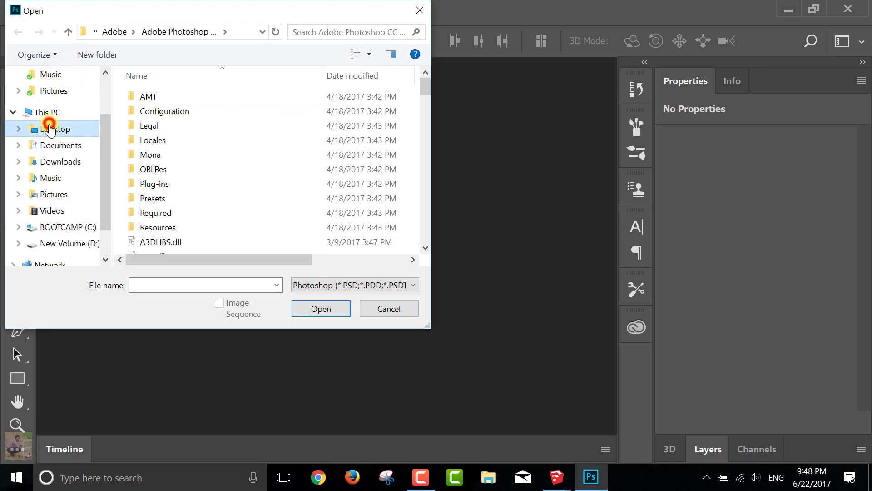
scroll(300, 195, down, 1)
click(302, 212)
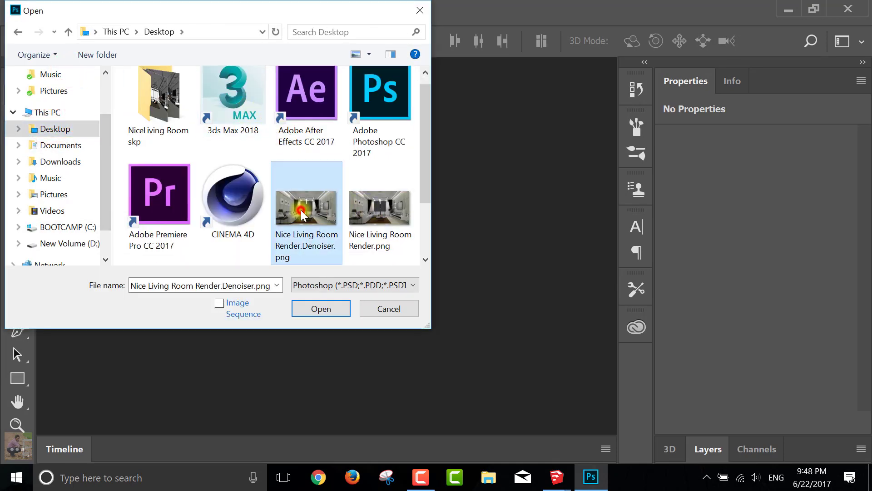
click(340, 308)
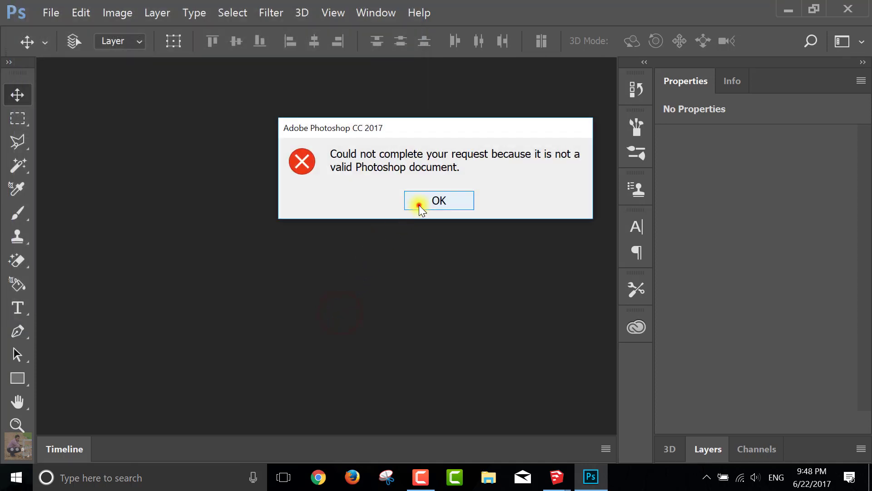
click(419, 206)
Reopen the Denoiser PNG via Open As with Camera Raw as the file format.
click(49, 12)
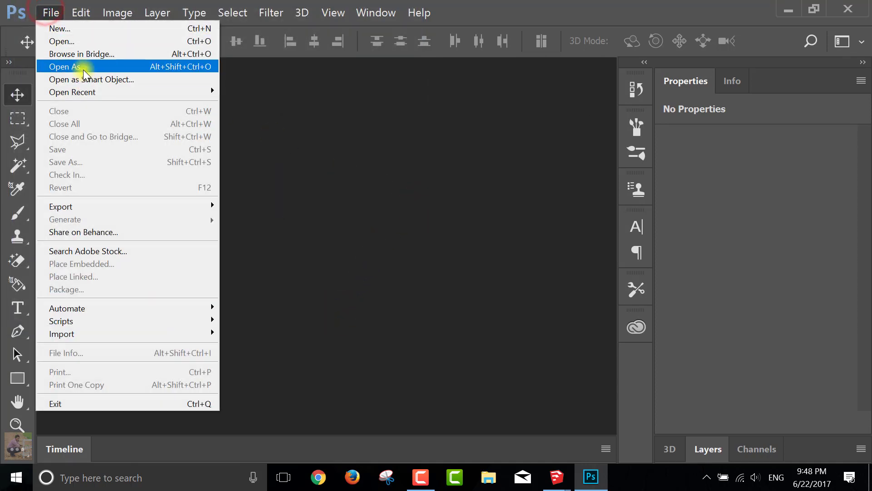
click(85, 72)
click(284, 199)
click(337, 286)
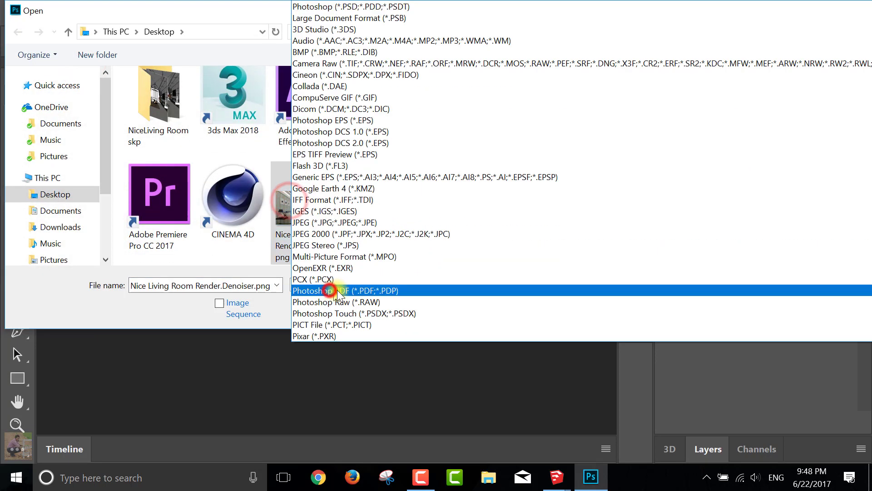
click(415, 63)
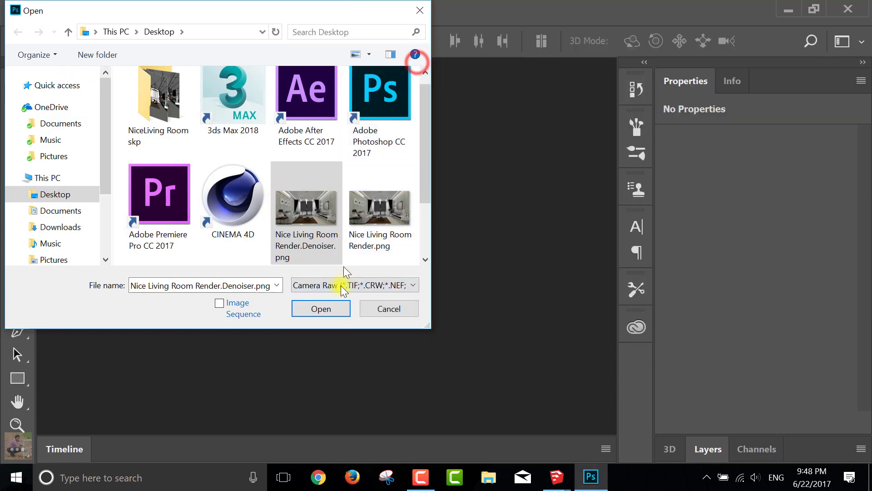
click(329, 313)
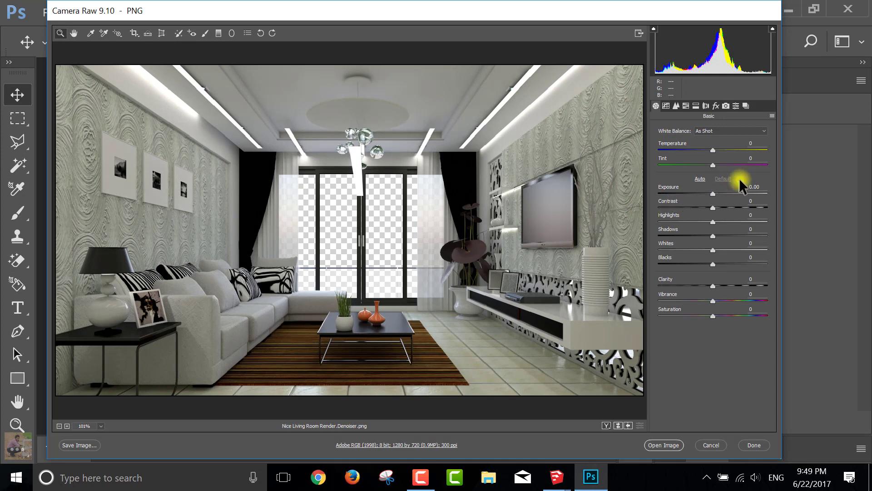
Raise Tint, adjust Clarity, boost Vibrance to +24, then open the image in Photoshop.
mouse_move(716, 157)
mouse_down()
mouse_move(730, 195)
mouse_move(719, 199)
mouse_move(762, 208)
mouse_move(753, 209)
mouse_move(750, 226)
mouse_move(669, 238)
mouse_move(727, 237)
mouse_move(730, 262)
mouse_move(682, 261)
mouse_move(694, 263)
mouse_up()
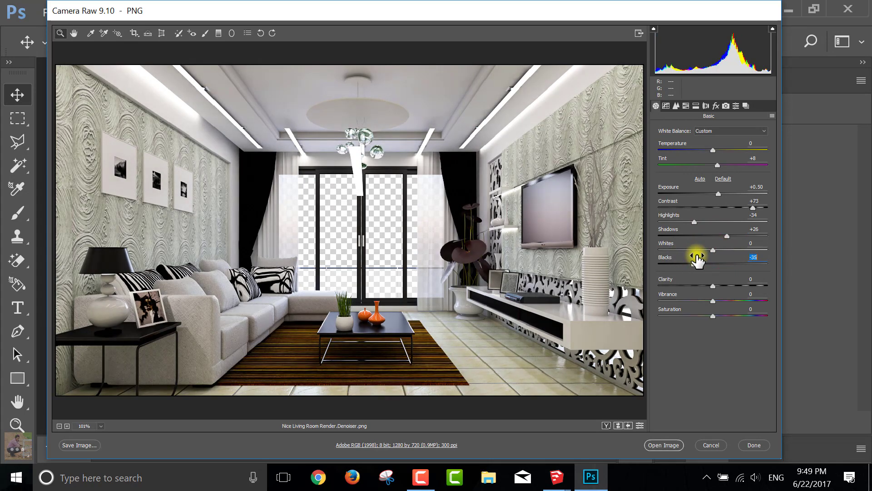
click(713, 285)
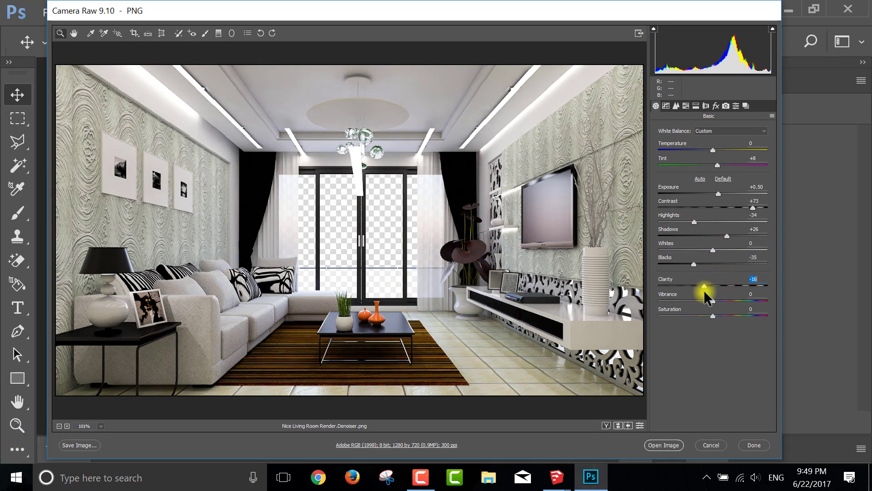
drag(713, 301, 730, 303)
click(659, 445)
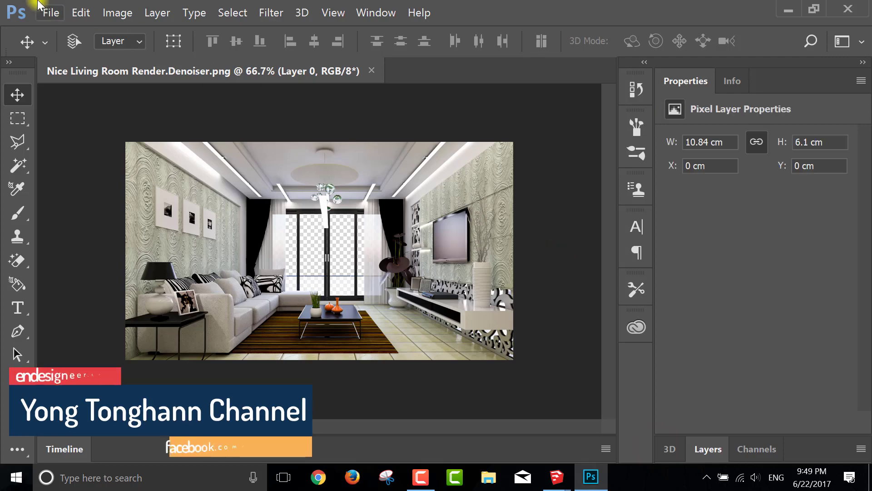
Save the render as JPEG Nice Living Room Render.Denoiser.jpg with default quality, then show the desktop.
click(48, 14)
click(73, 162)
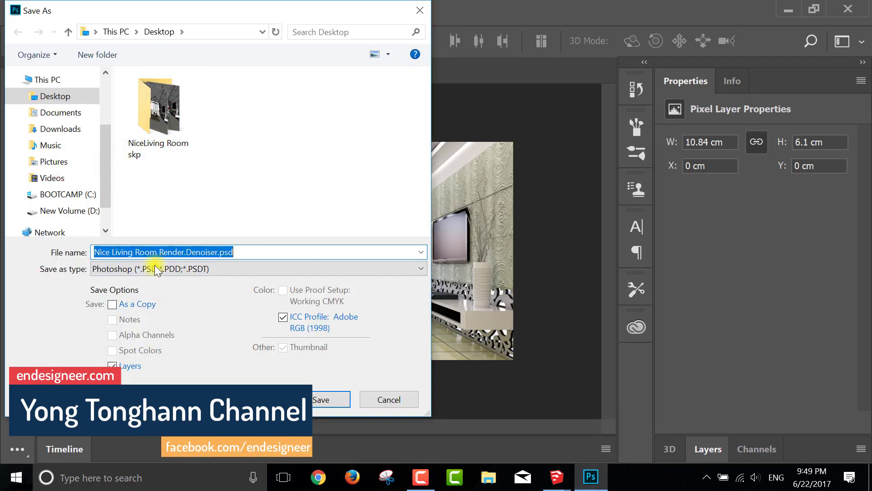
click(155, 269)
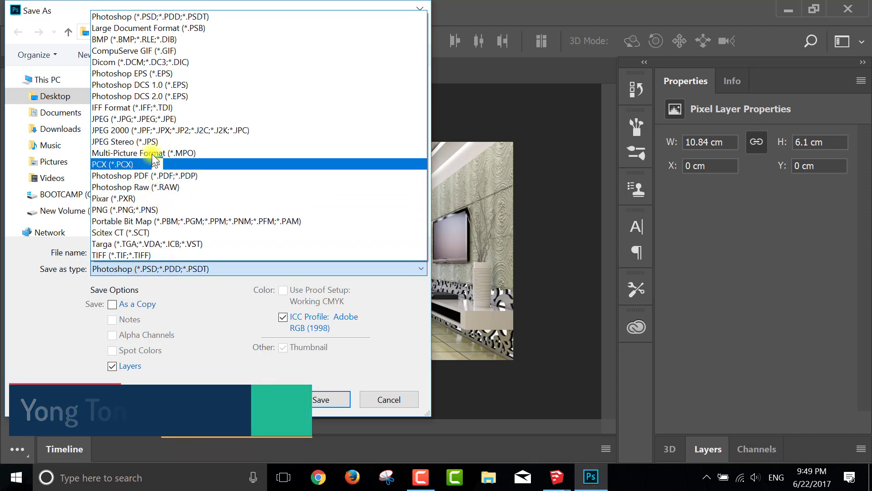
click(146, 118)
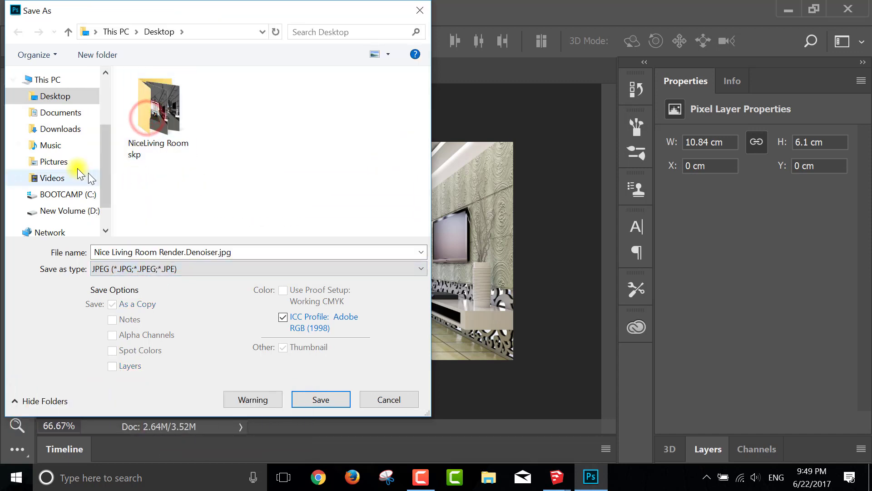
click(48, 104)
click(318, 399)
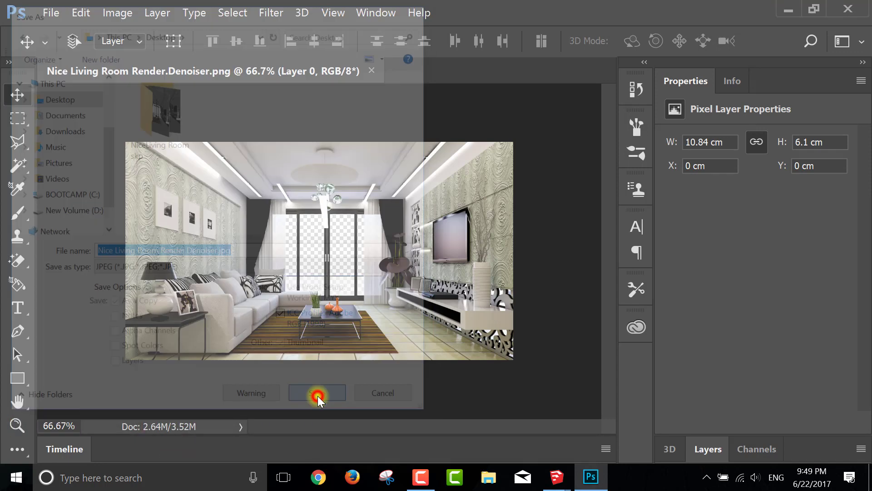
click(544, 98)
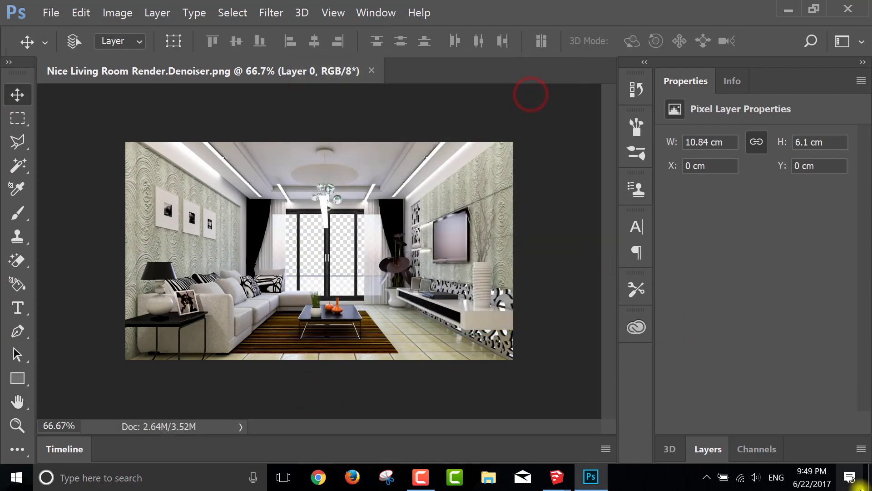
click(869, 483)
Refresh the desktop, open Nice Living Room Render.Denoiser.jpg in Photos, and go full screen.
right_click(395, 163)
click(434, 222)
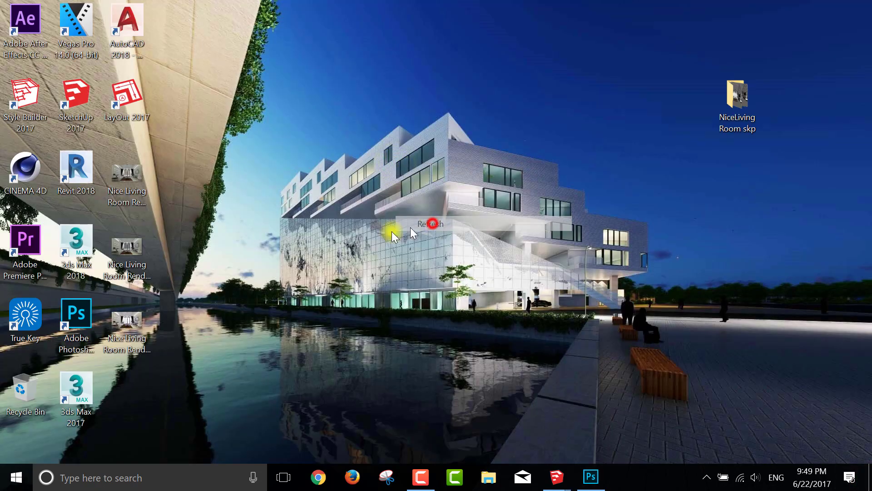
double_click(134, 336)
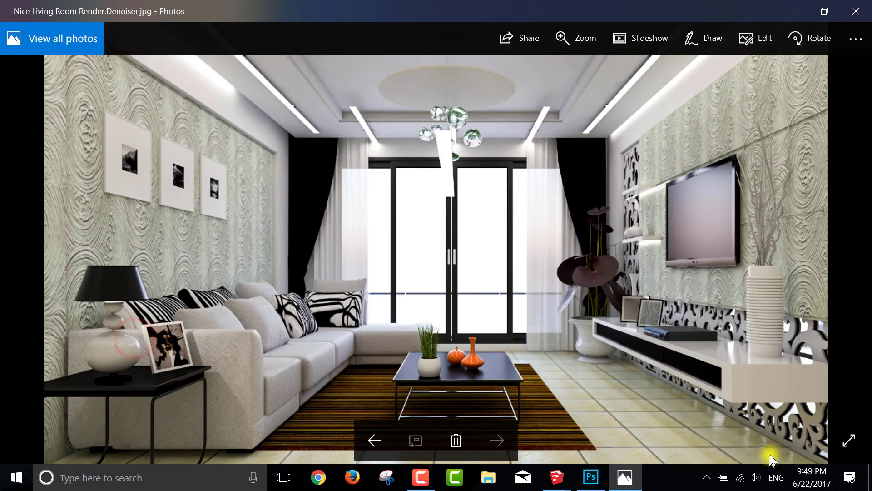
click(848, 449)
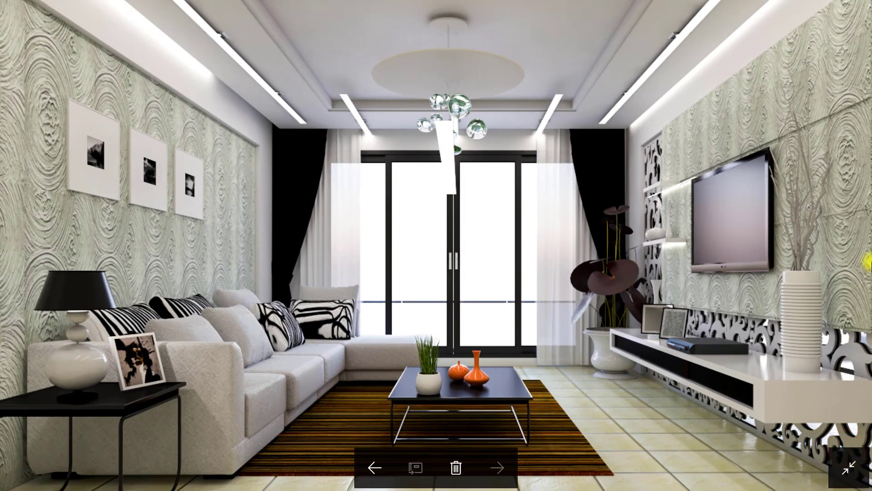